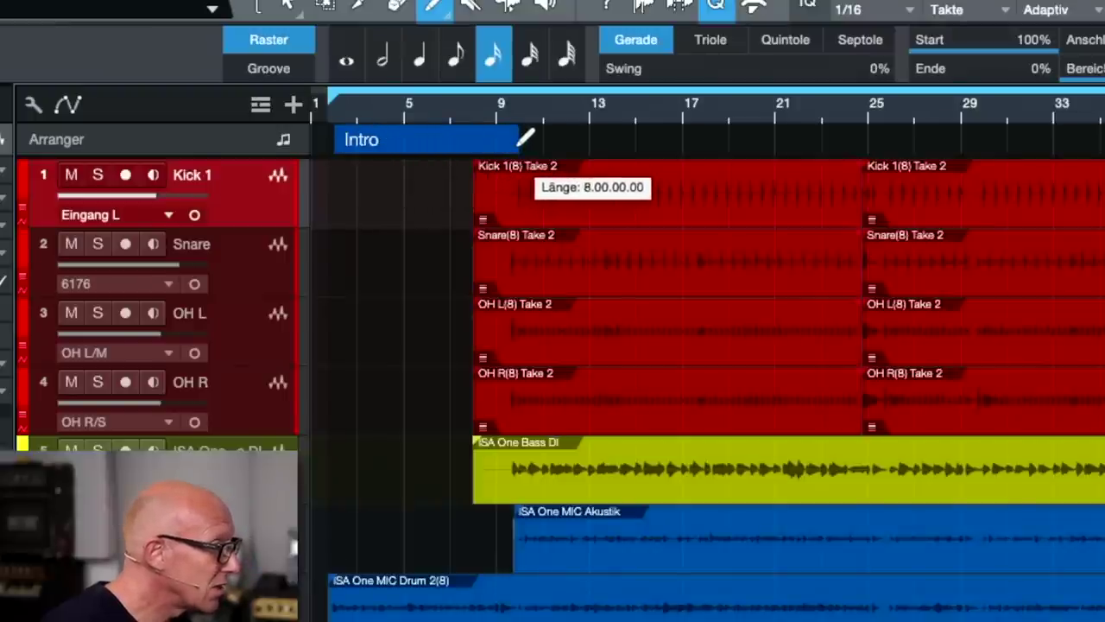
Rename the Intro section in the arranger track as "Intro + TMA"
right_click(394, 143)
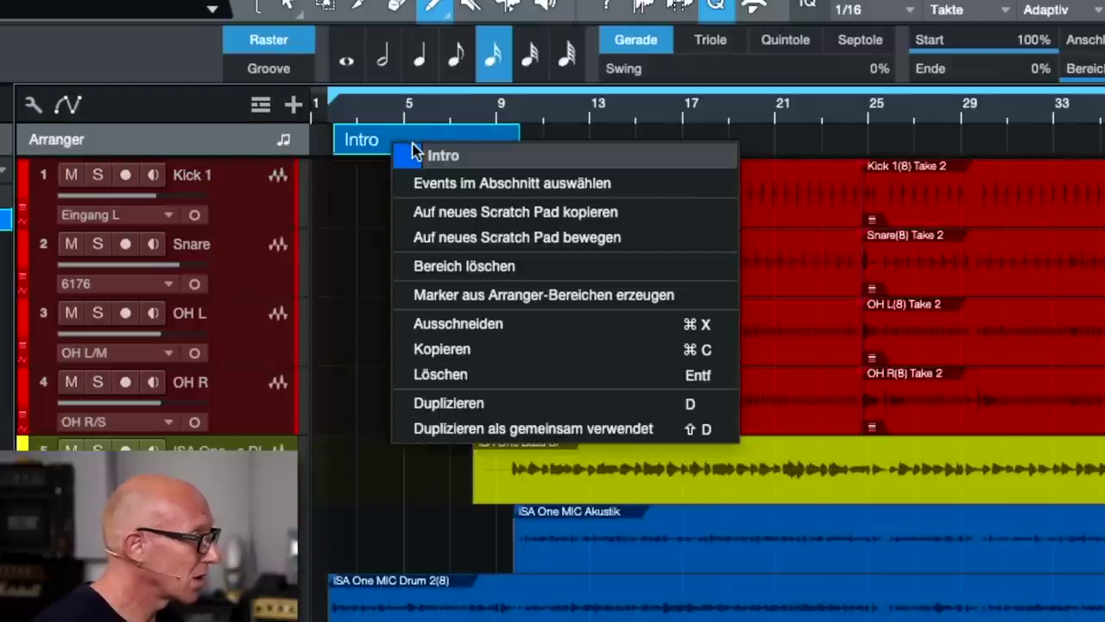
click(448, 157)
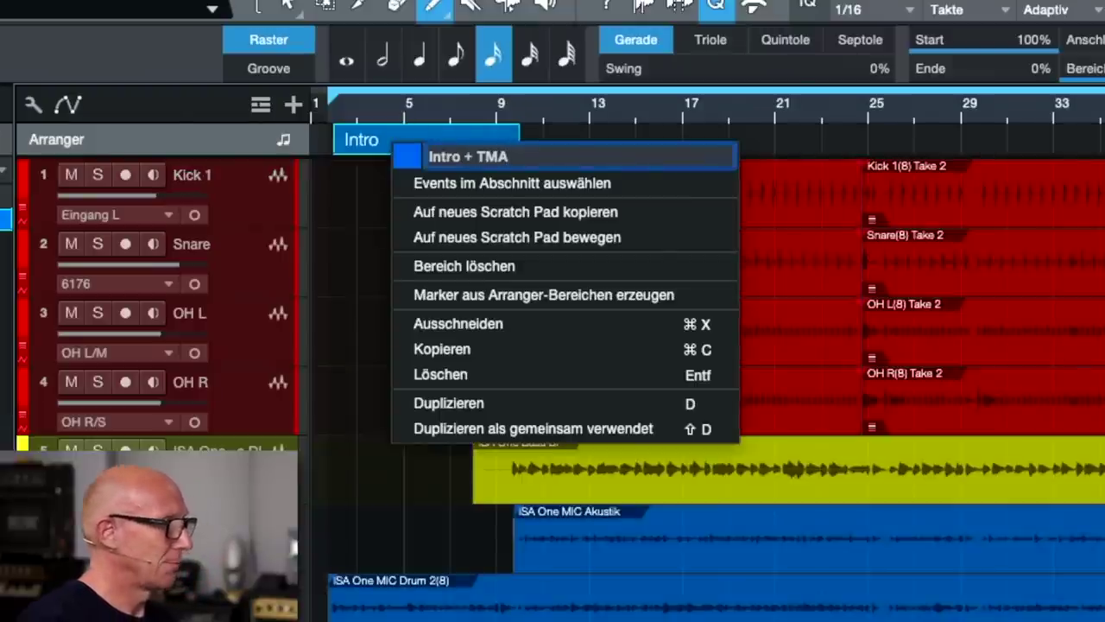
key(Return)
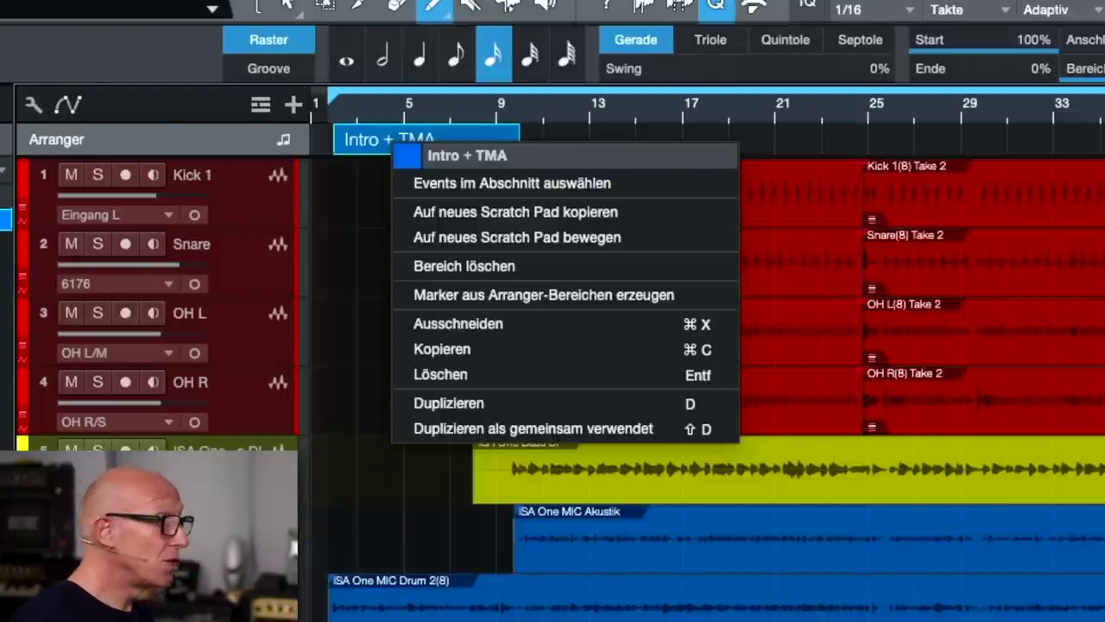
click(679, 139)
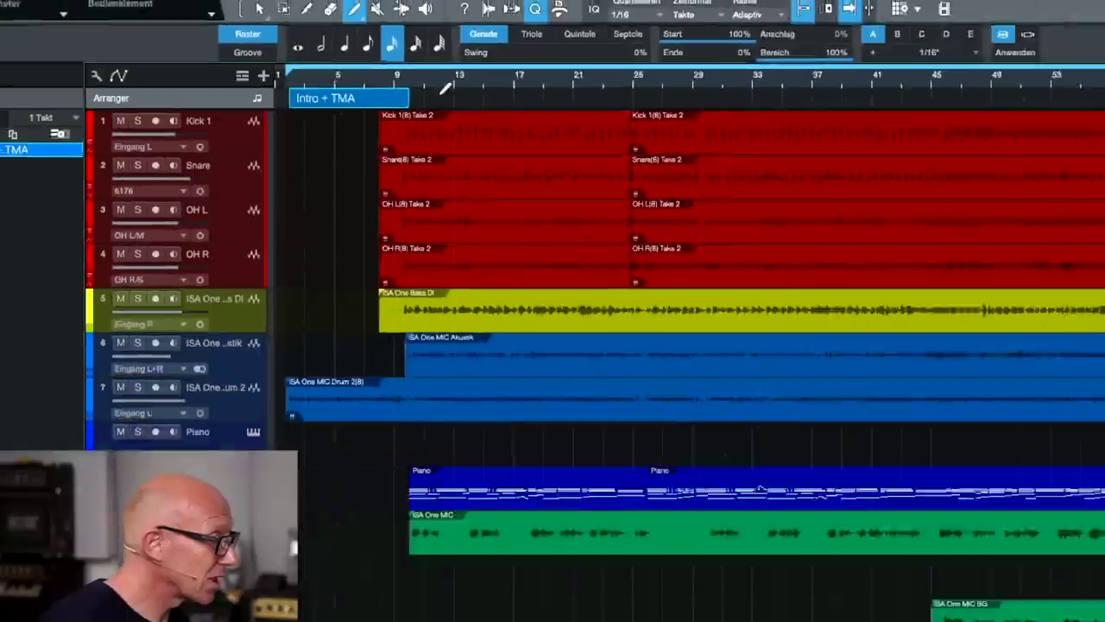
Draw an arranger section about 16 bars long directly after the intro and name it "1. Strophe"
drag(373, 81, 596, 81)
right_click(399, 83)
text(1. Strophe)
key(Return)
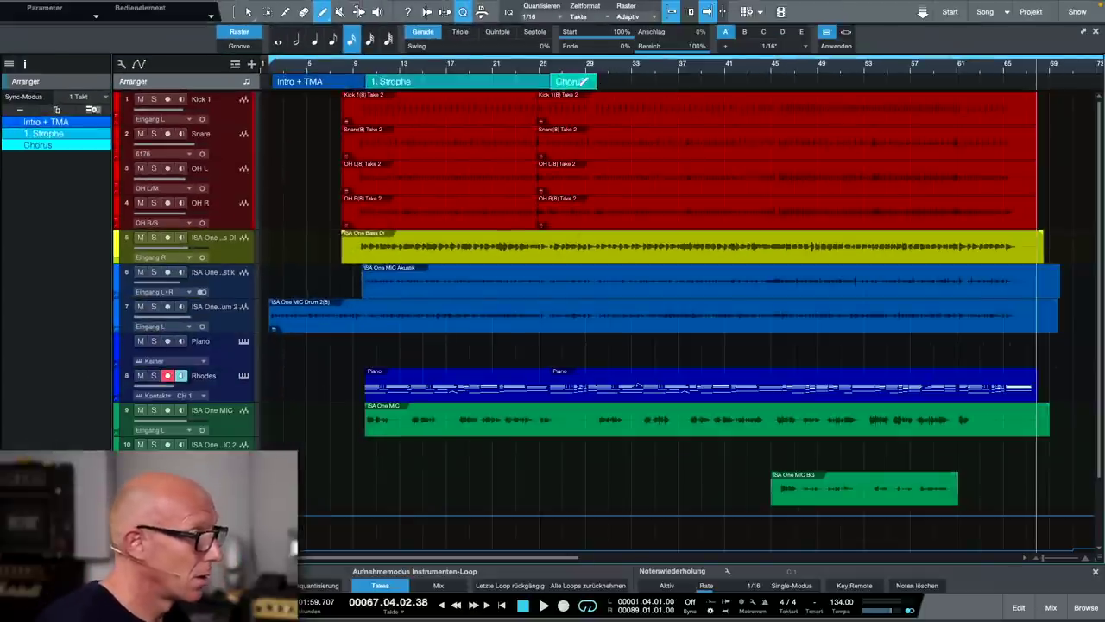
Rename the short Chorus section following the first verse as "TMA"
right_click(579, 82)
text(TMA)
key(Return)
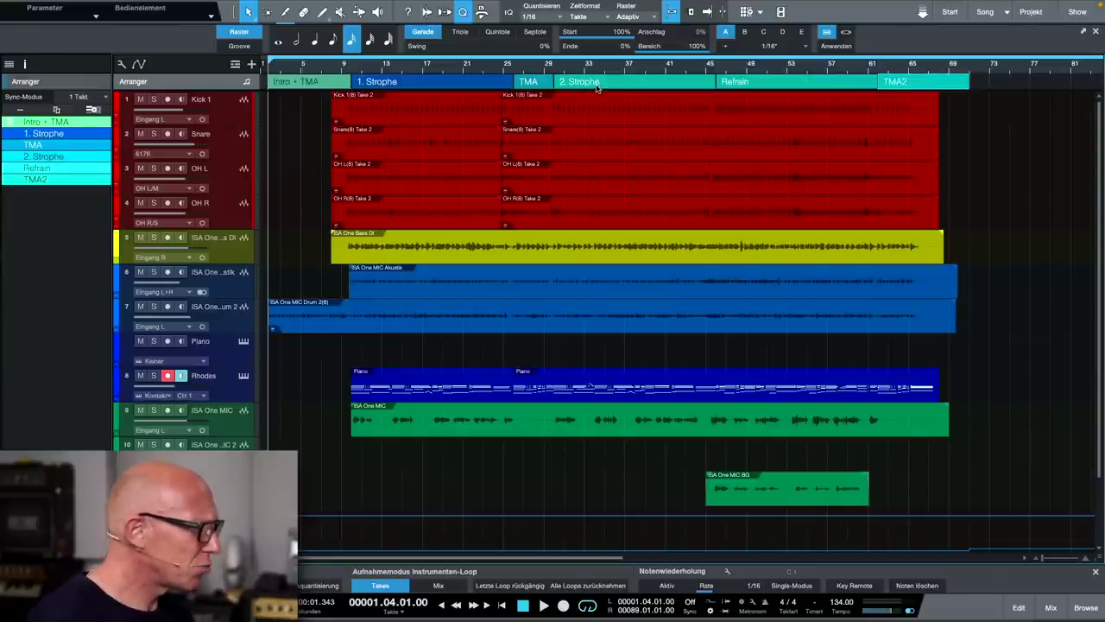
Reorder the sections after the intro to 2. Strophe, Refrain, TMA, 1. Strophe, and insert a copy of the Refrain before TMA2
drag(603, 86, 402, 83)
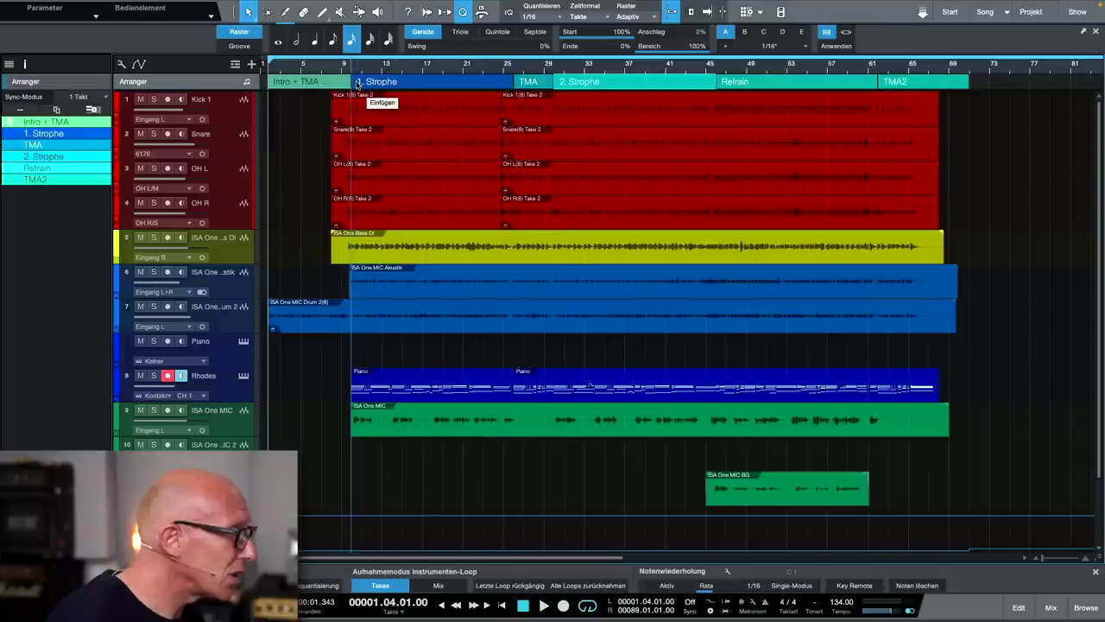
drag(557, 83, 868, 87)
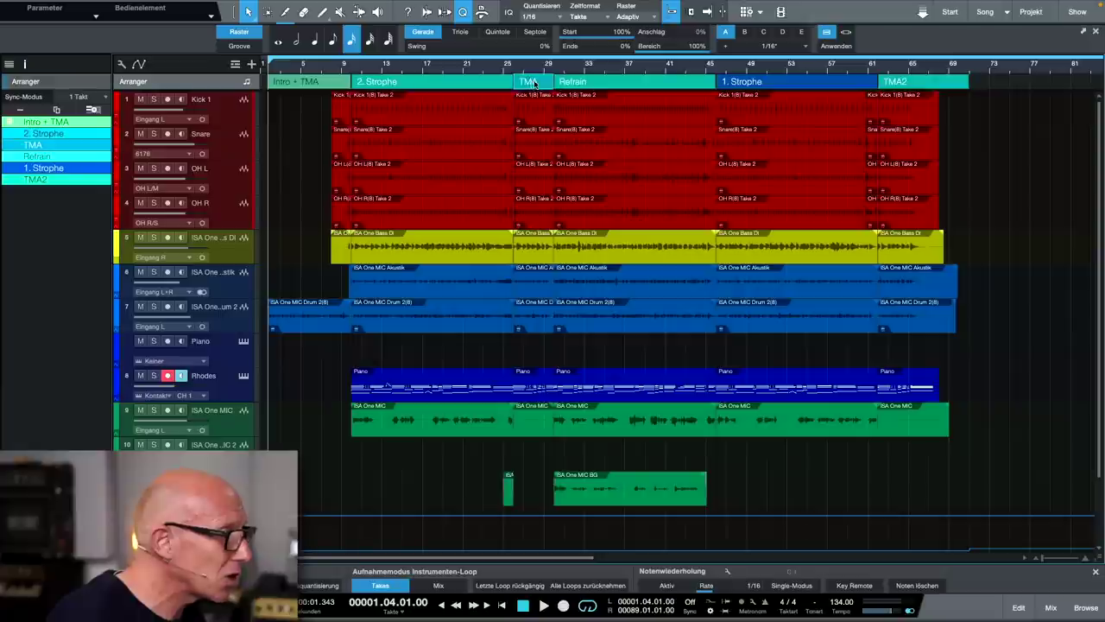
drag(533, 83, 602, 84)
drag(682, 86, 708, 85)
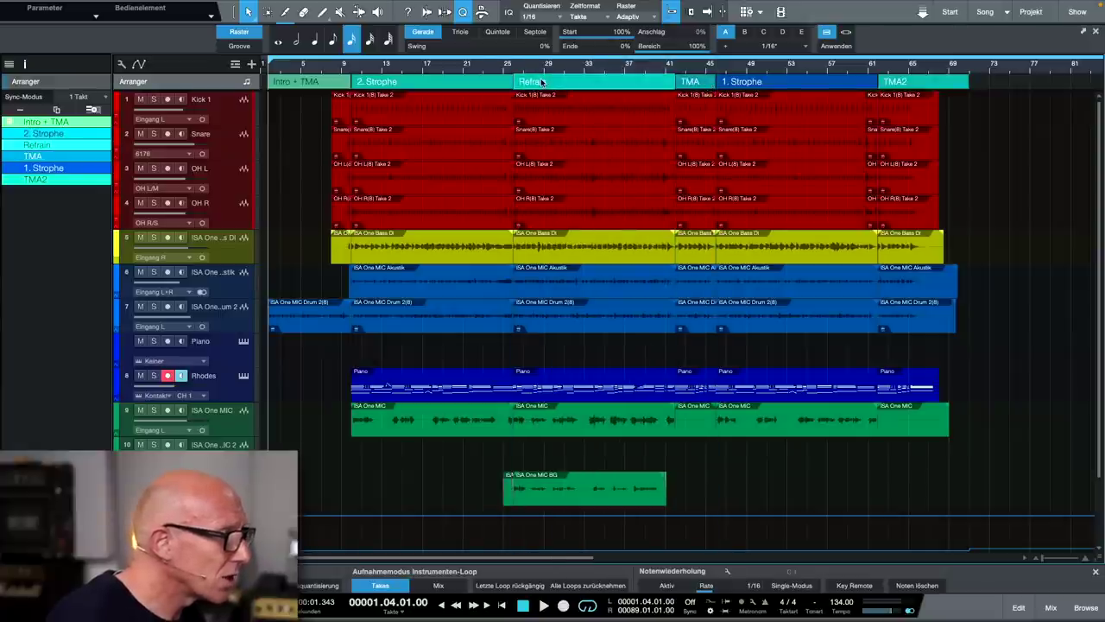
drag(649, 83, 870, 85)
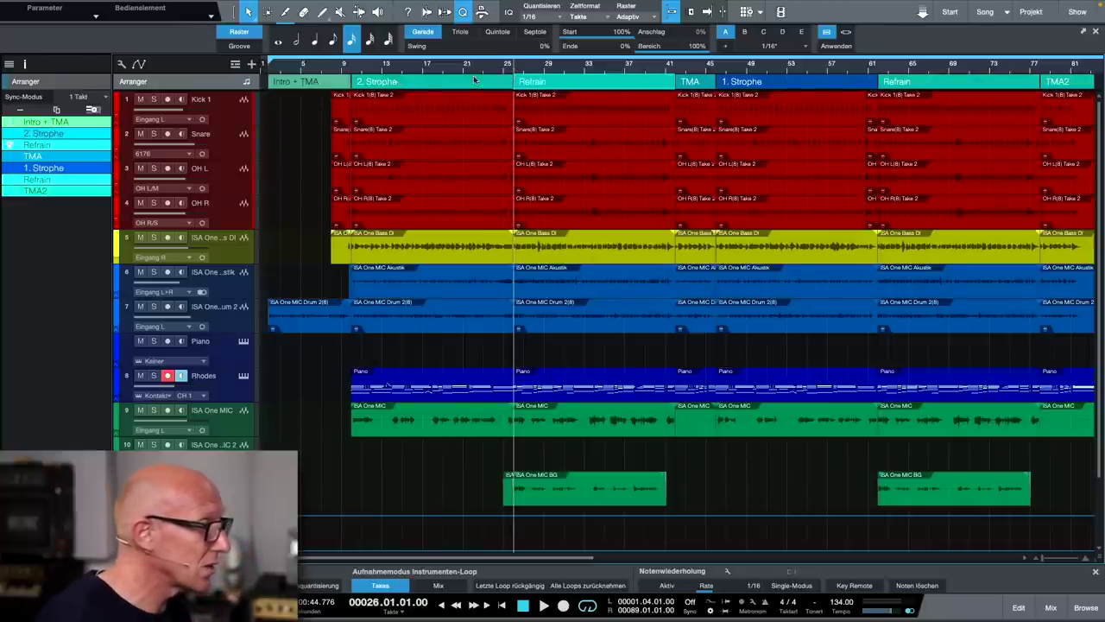
Move the Intro + TMA section well past the song's end and insert a copy of TMA before 2. Strophe
key(w)
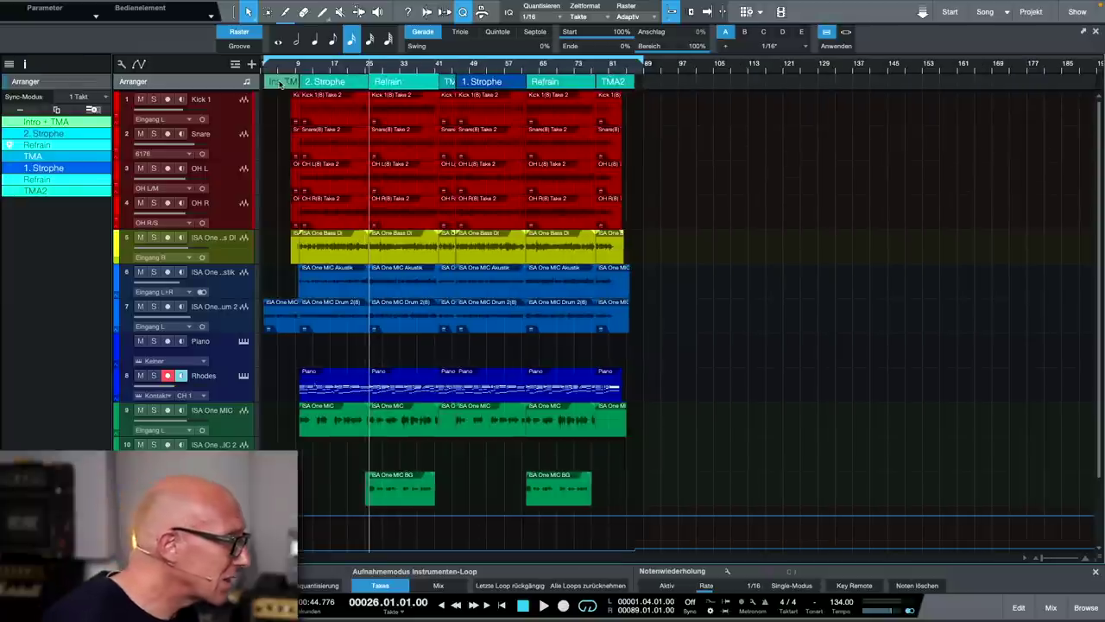
drag(276, 82, 773, 82)
drag(449, 81, 294, 87)
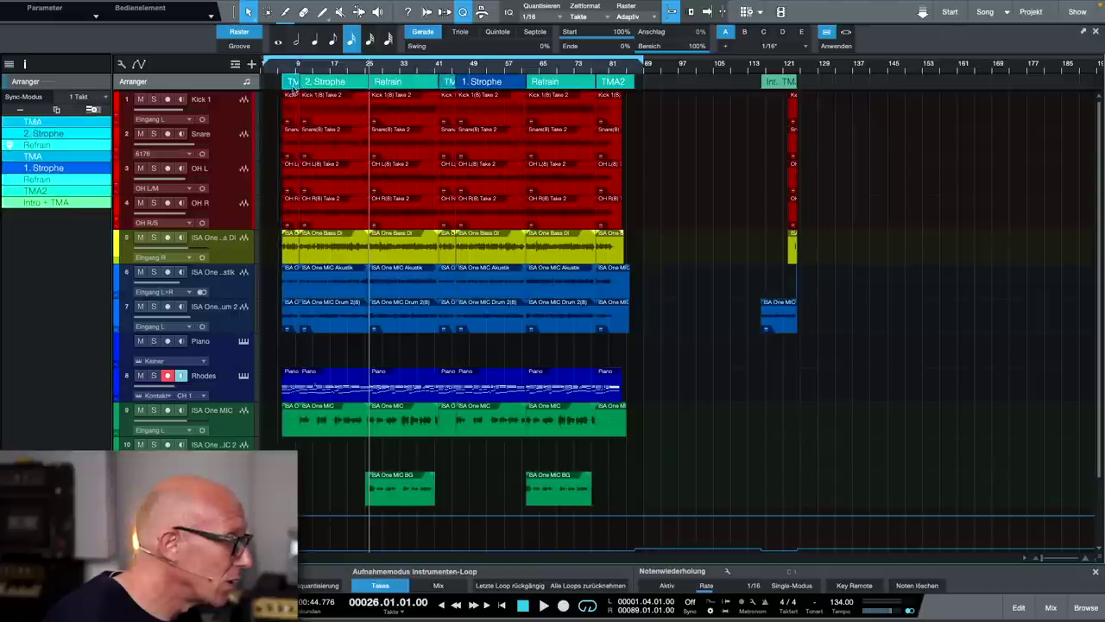
Close the gap before the opening TMA so the arrangement begins at the song start, and adjust the boundary between TMA and 2. Strophe
drag(665, 89, 277, 83)
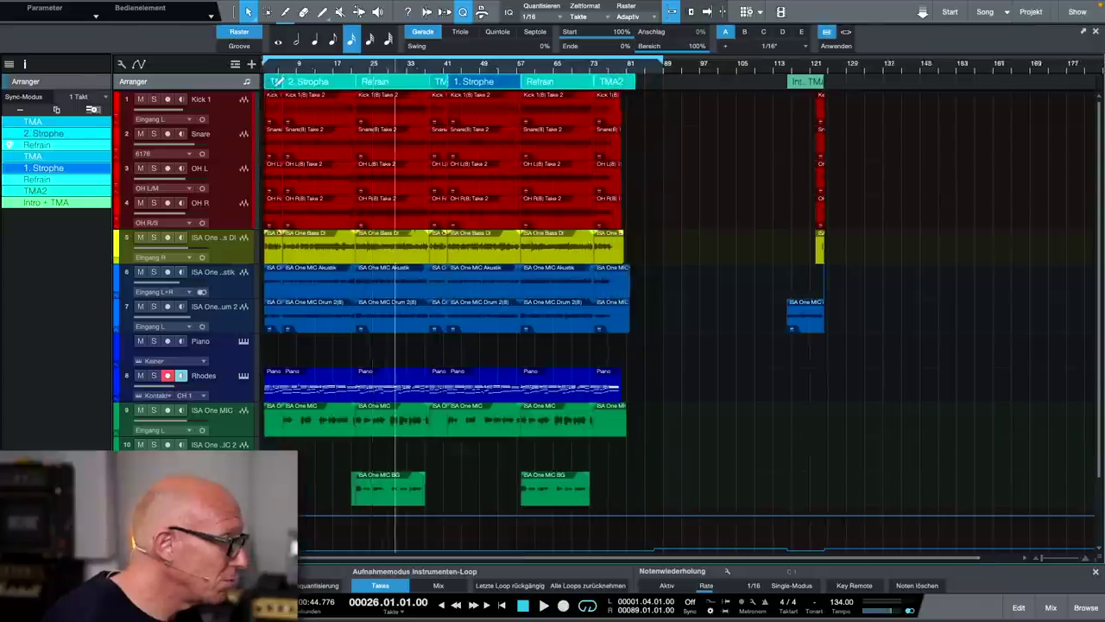
scroll(274, 86, up, 5)
drag(322, 84, 317, 83)
scroll(317, 84, down, 5)
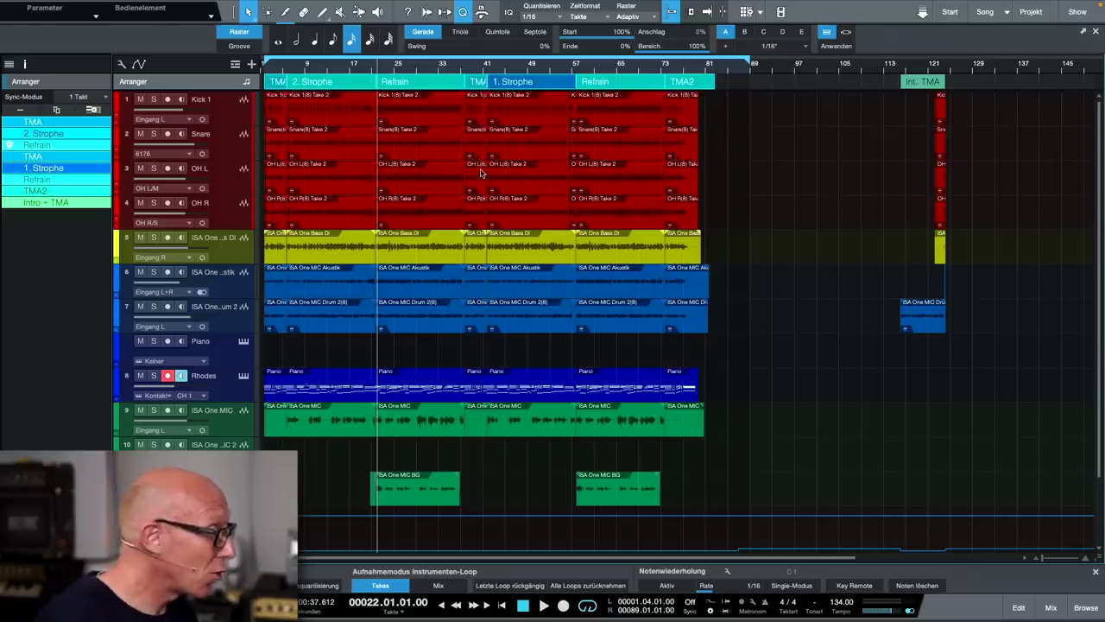
Adjust the arranger boundary between 1. Strophe and the second Refrain
key(e)
key(e)
key(w)
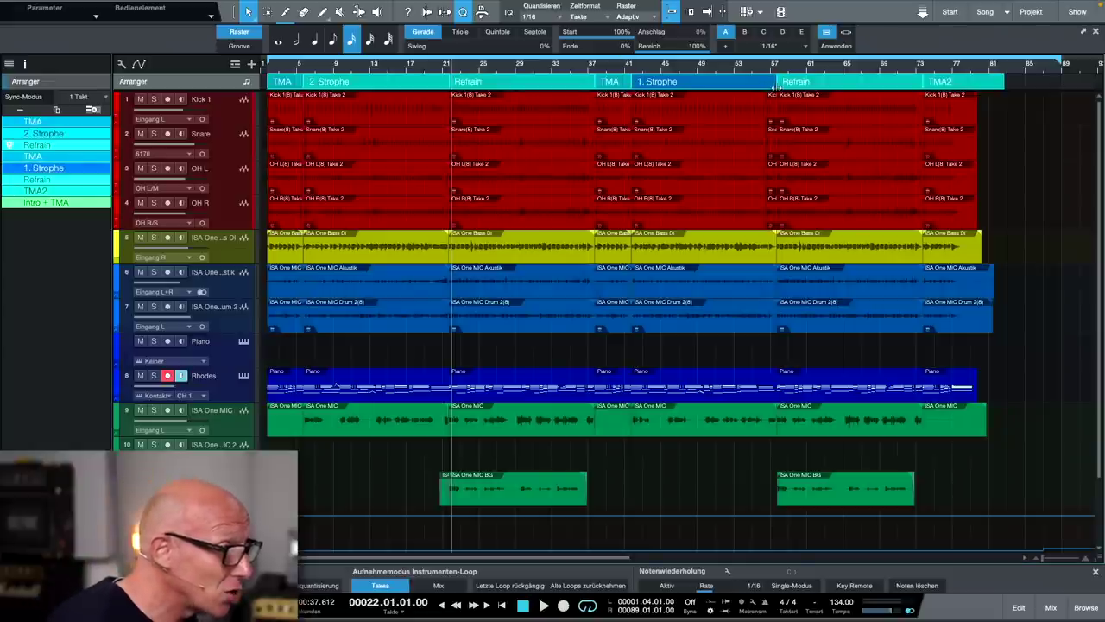
click(779, 88)
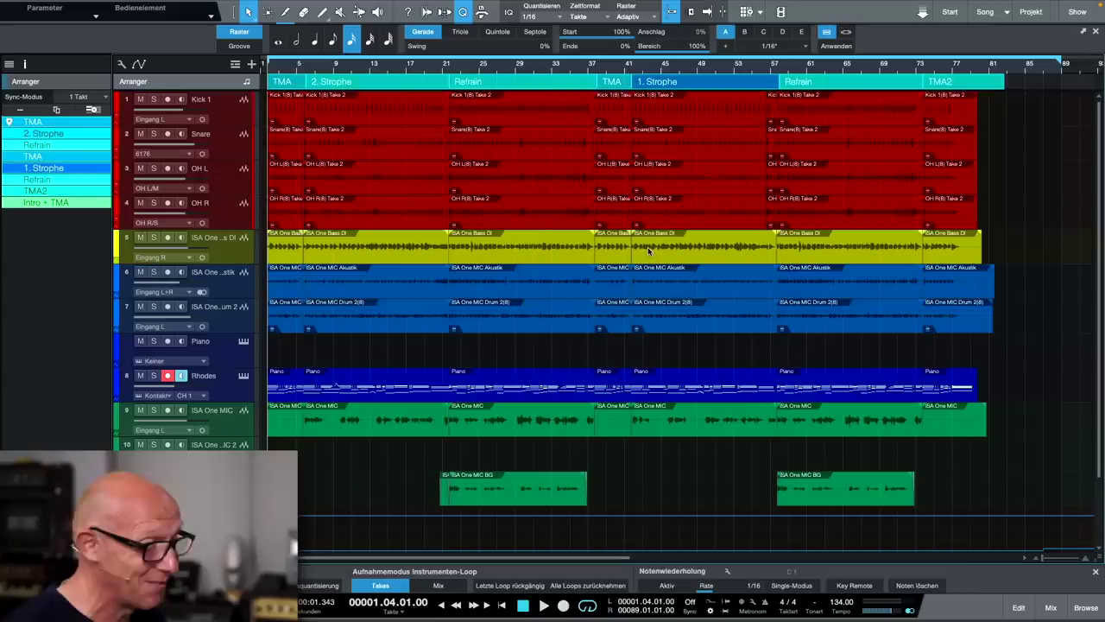
Audition the song's opening and mute the kick, snare, overhead and bass events in the first TMA section
key(space)
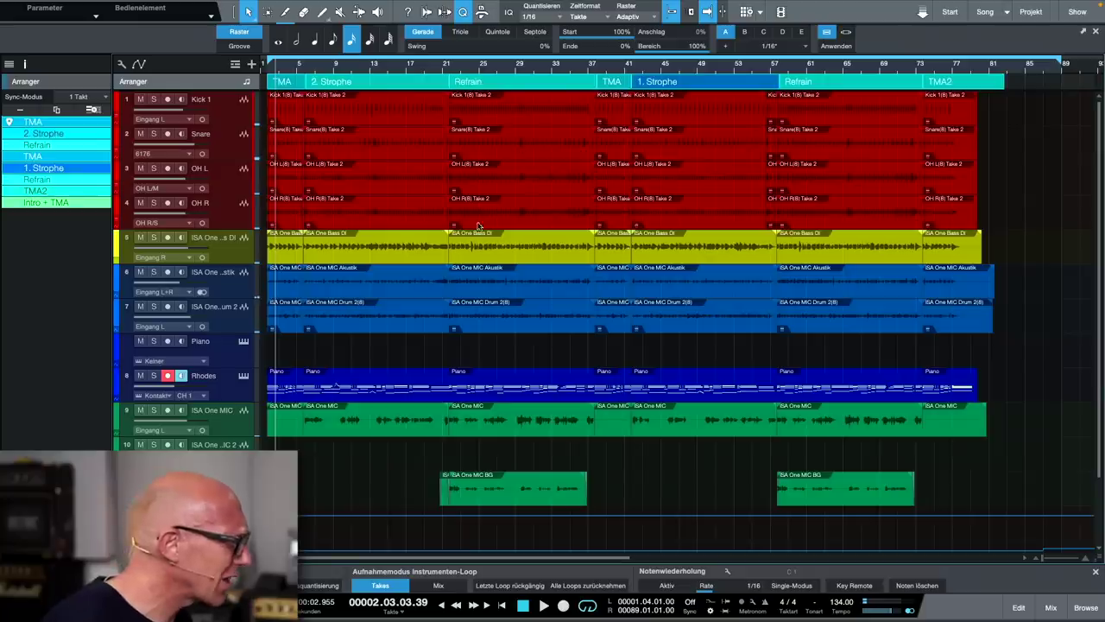
key(e)
key(e)
key(e)
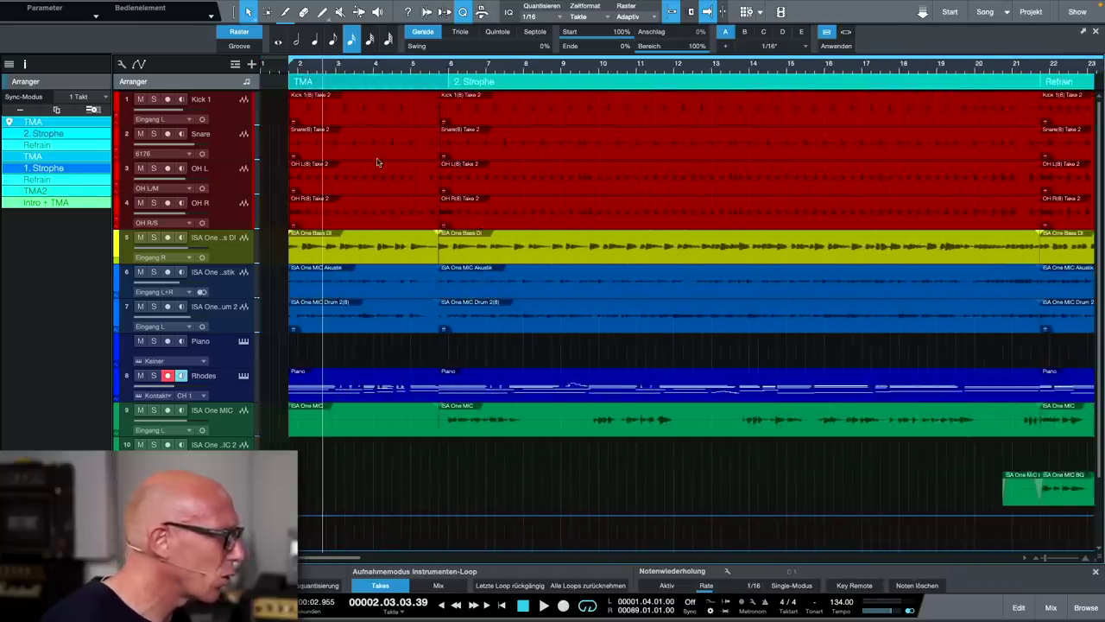
drag(290, 92, 403, 259)
key(shift+m)
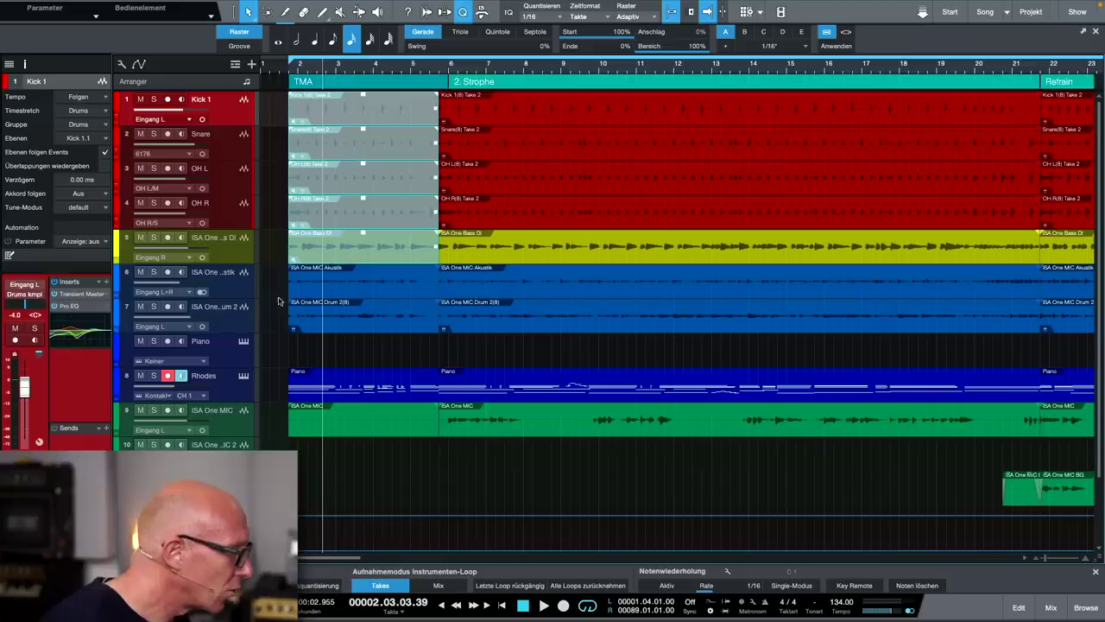
Mute the ISA One MIC Akustik, Piano and ISA One MIC events in the opening TMA section
click(322, 283)
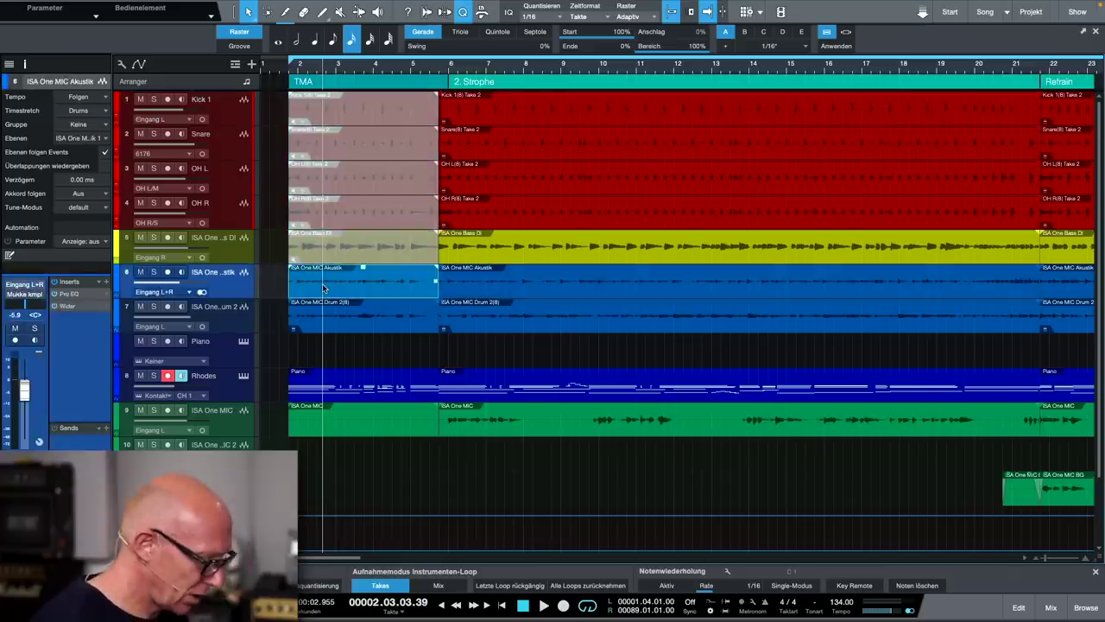
key(shift+m)
drag(320, 391, 347, 437)
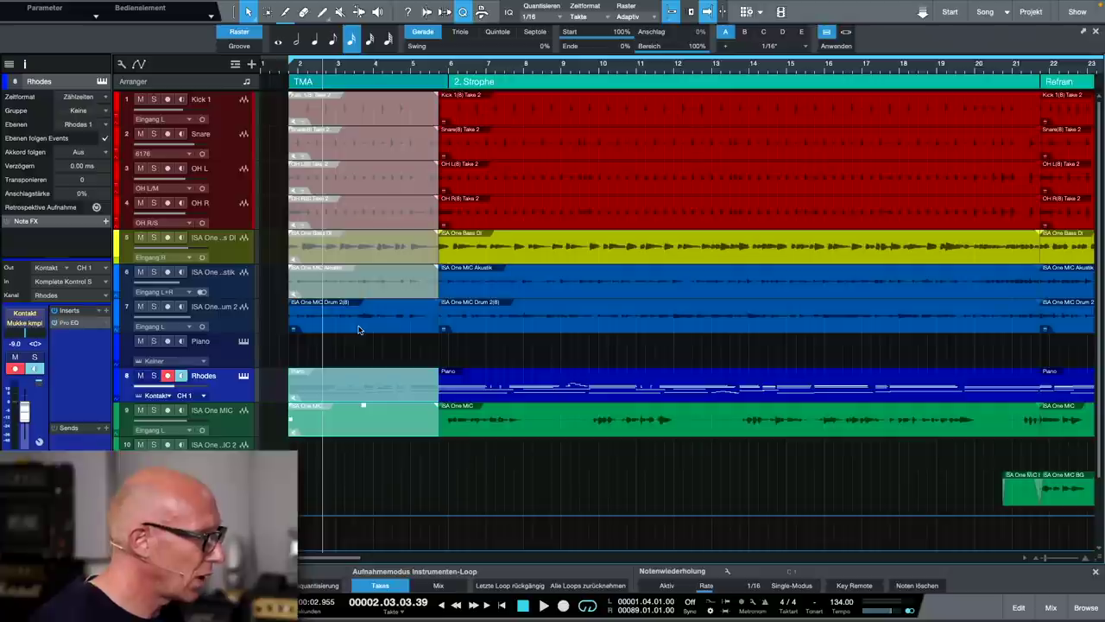
Play the rearranged song from the opening TMA section through the 2. Strophe and Refrain
key(space)
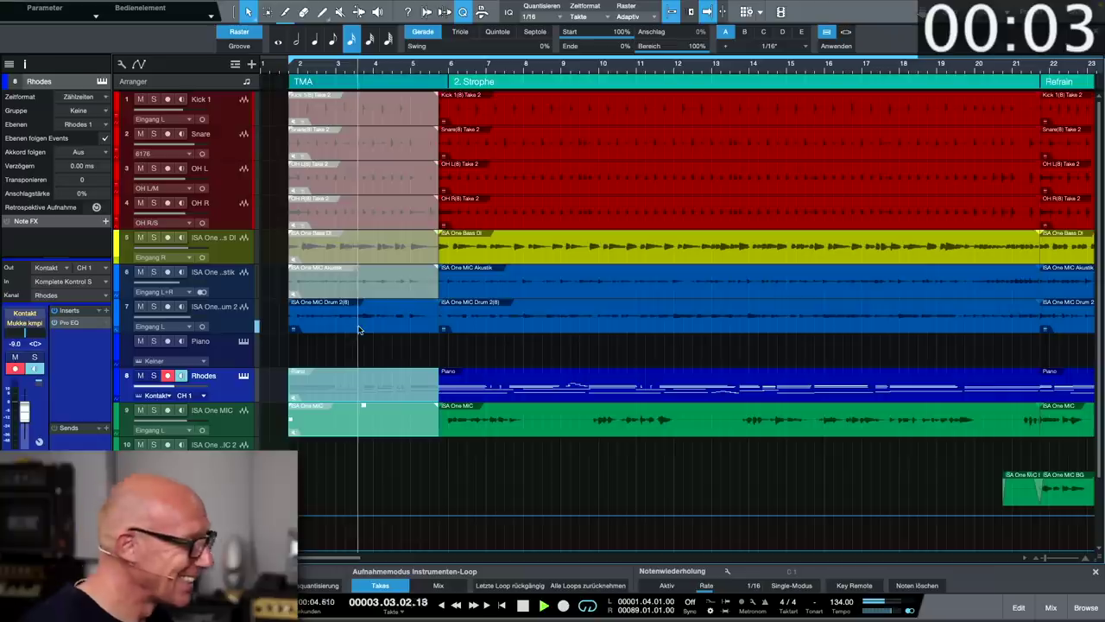
scroll(350, 345, down, 4)
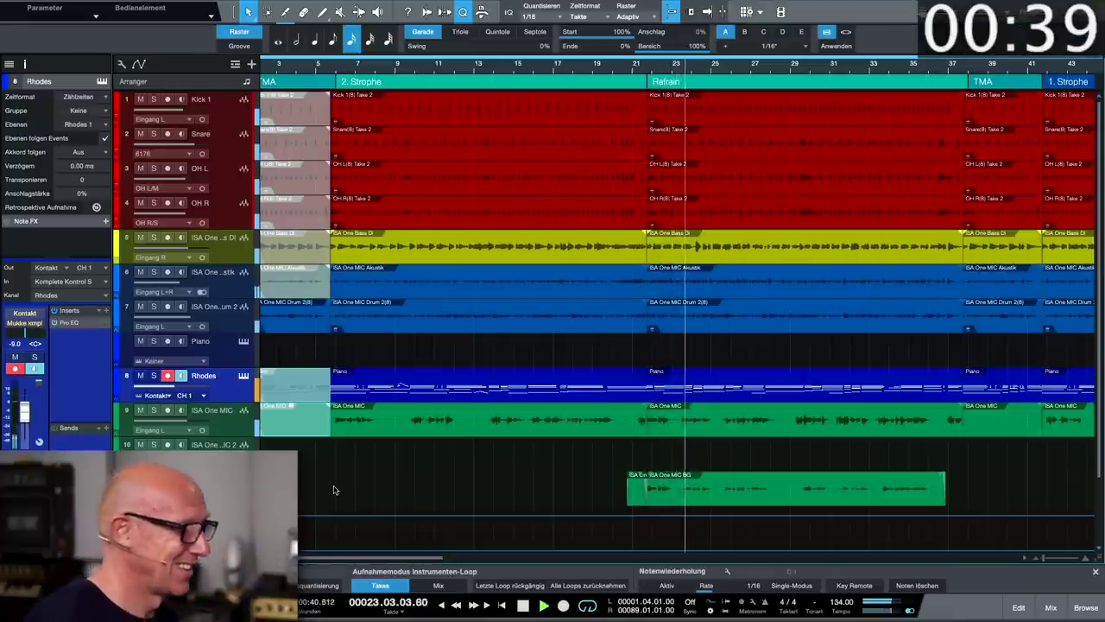
scroll(345, 497, right, 5)
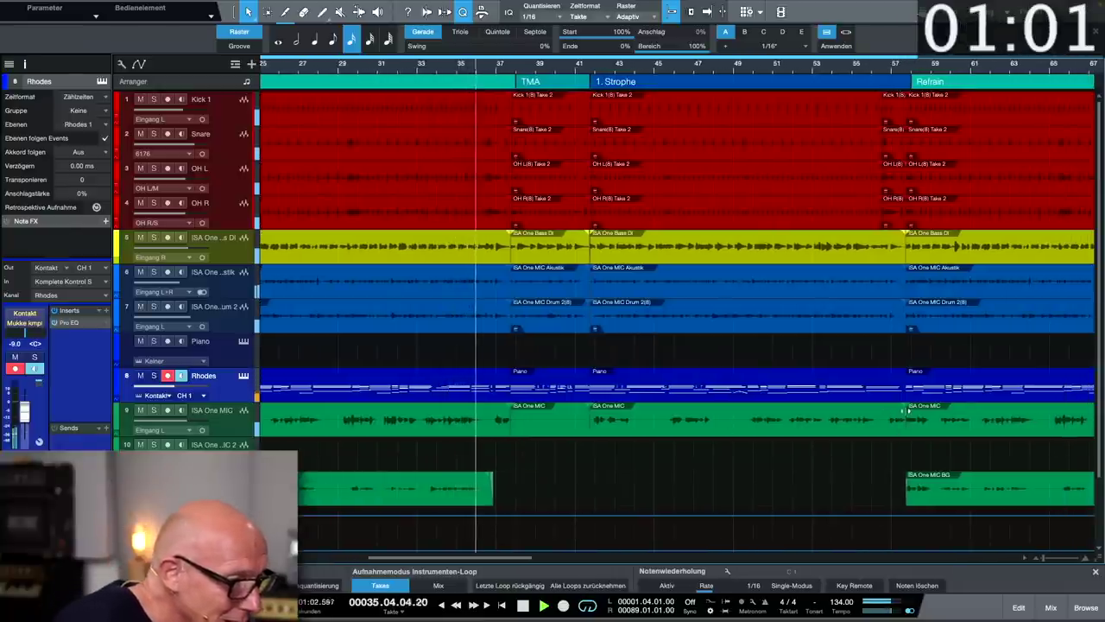
Extend the start of the ISA One MIC vocal event at the second Refrain about one bar earlier
click(893, 415)
drag(894, 414, 889, 436)
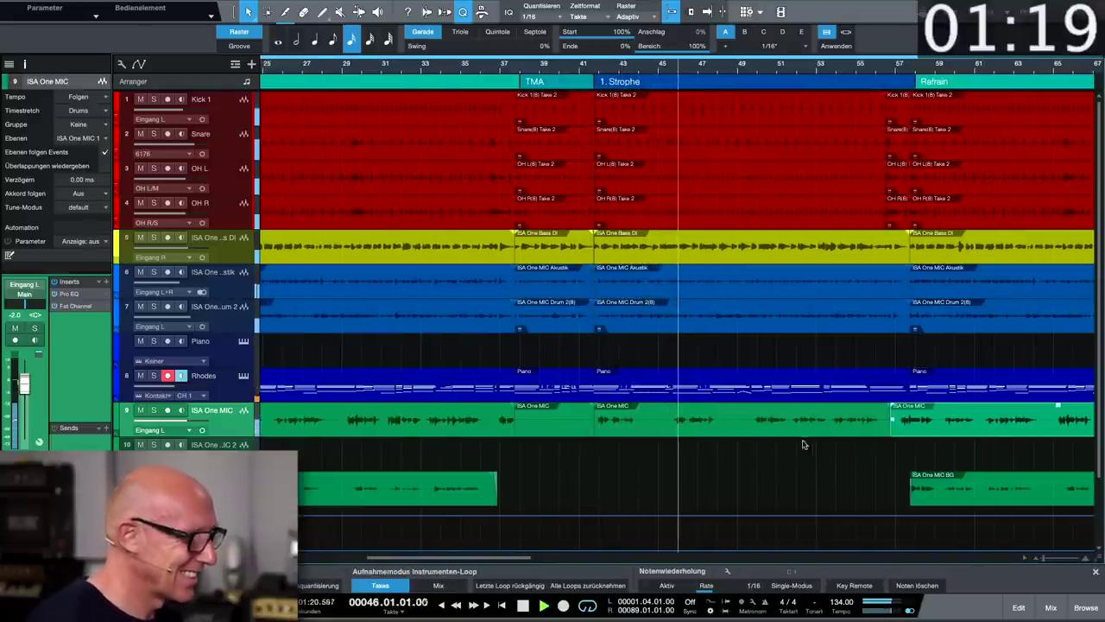
scroll(698, 453, down, 3)
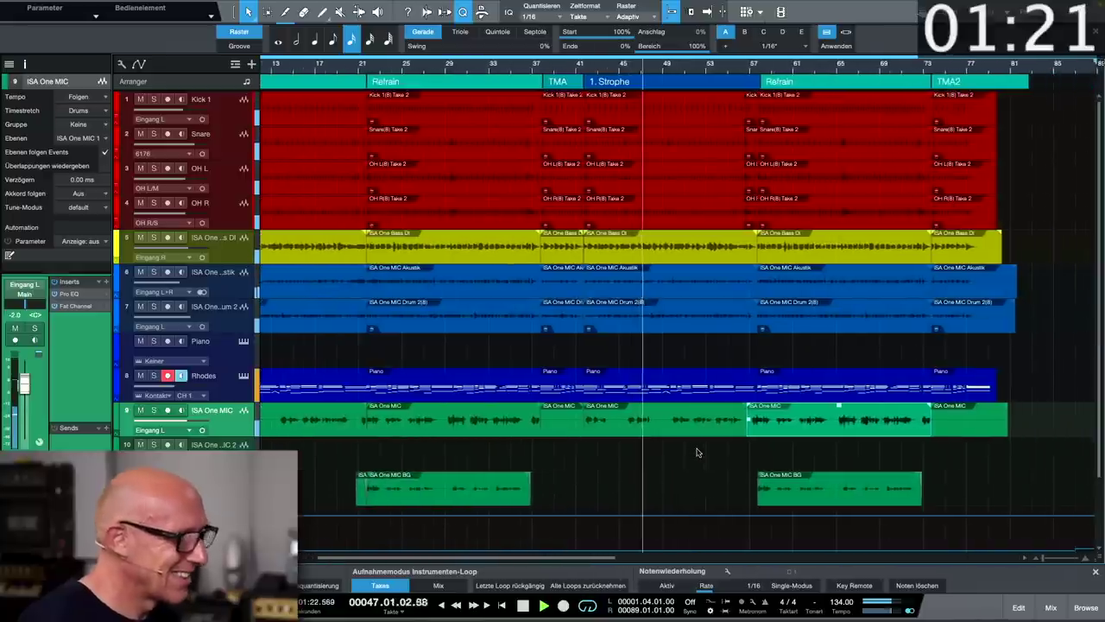